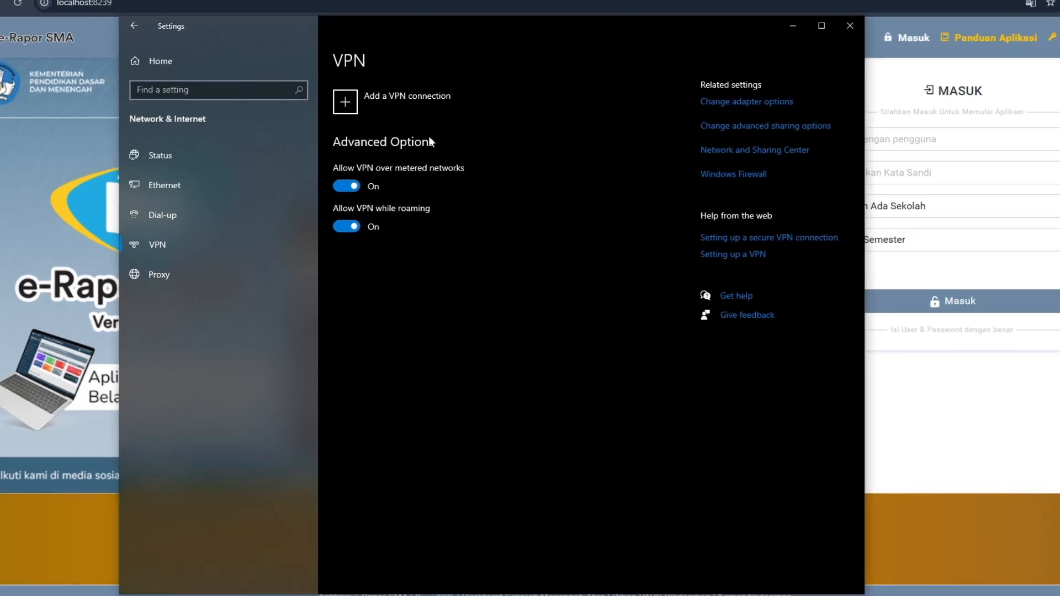
# Start a new VPN connection with Windows (built-in) as the provider and erapor as the connection name
pyautogui.click(198, 241)
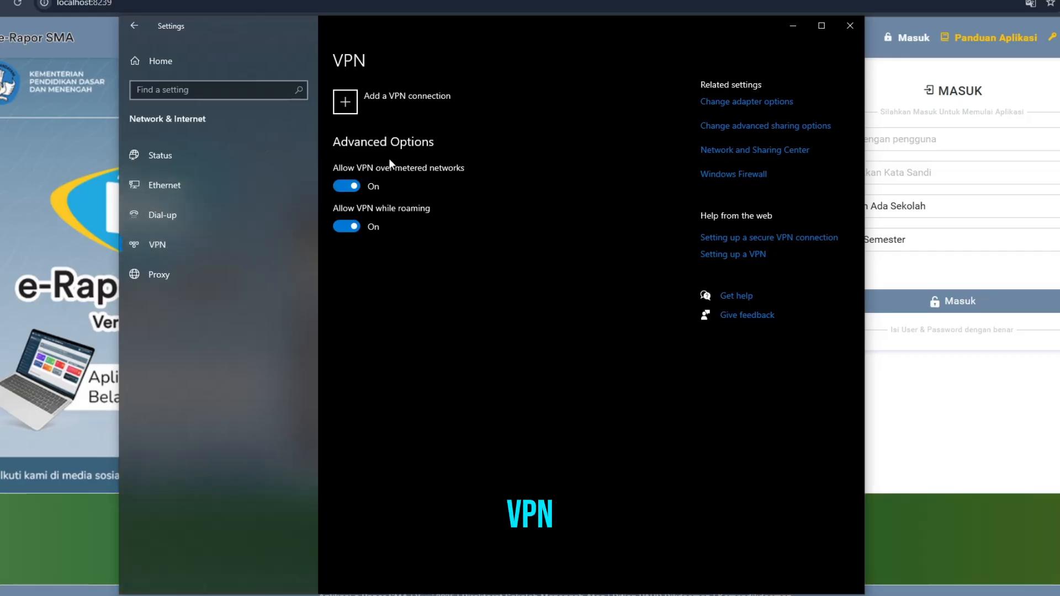
pyautogui.click(346, 108)
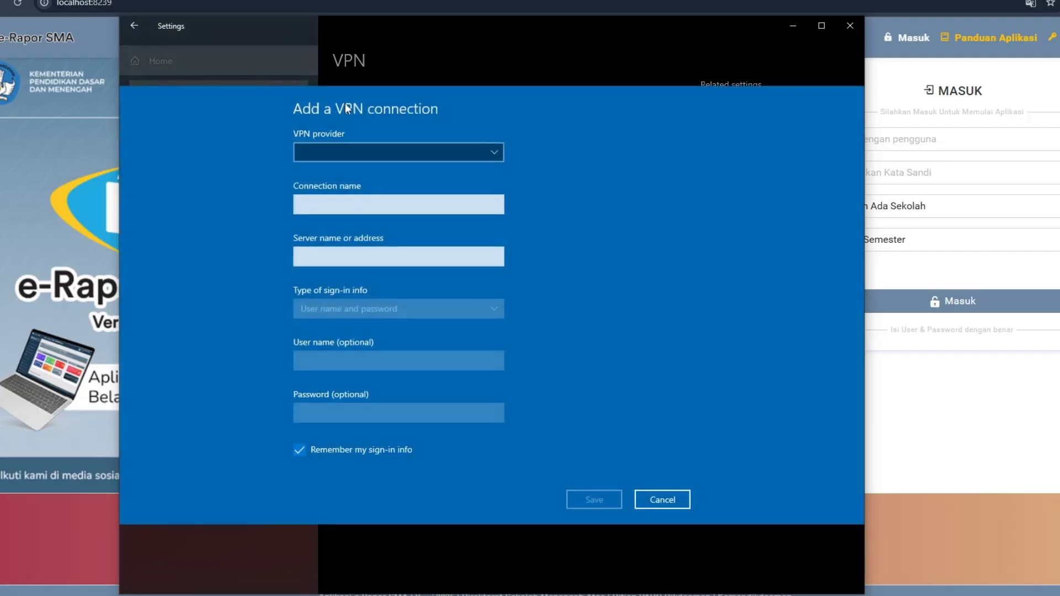
pyautogui.click(375, 152)
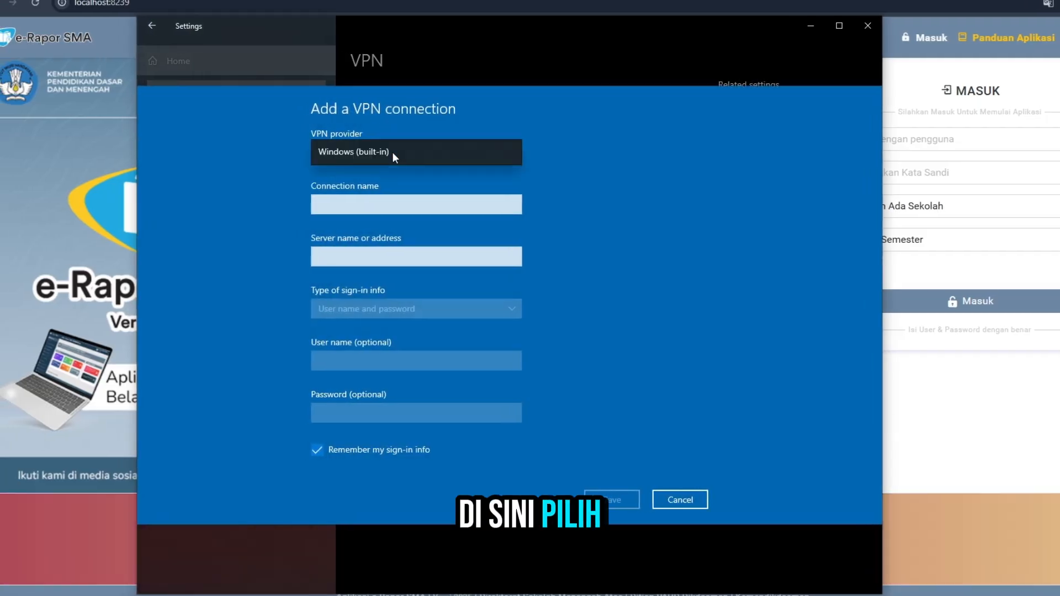
pyautogui.click(393, 150)
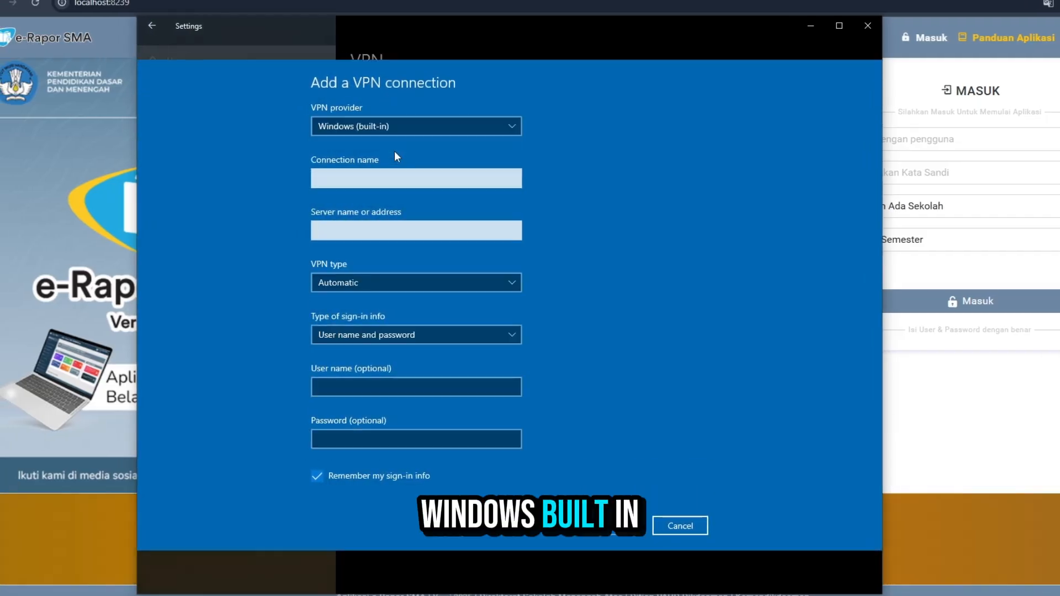
pyautogui.click(411, 171)
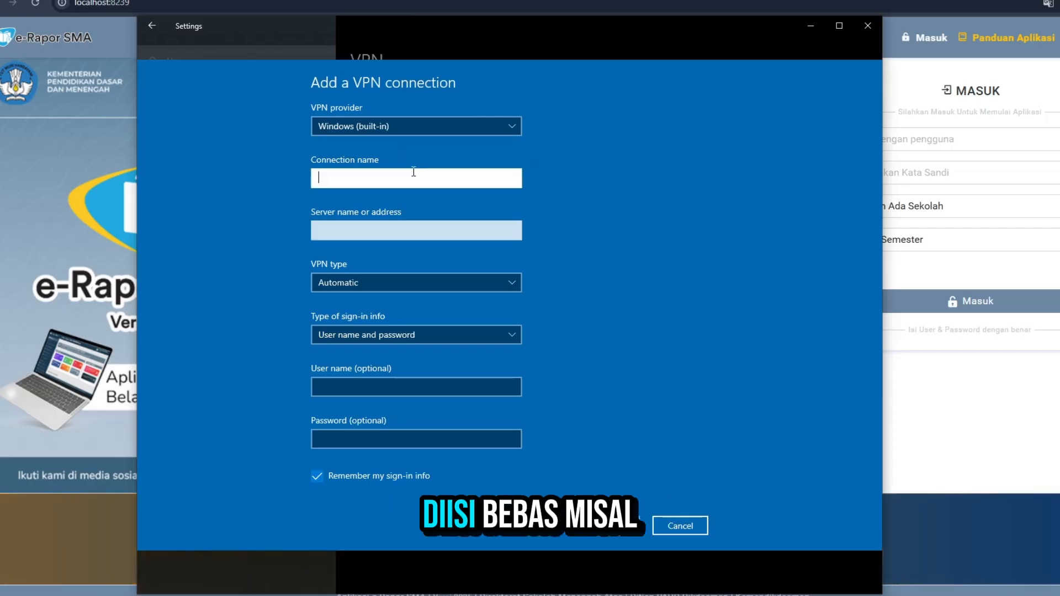
pyautogui.write('er')
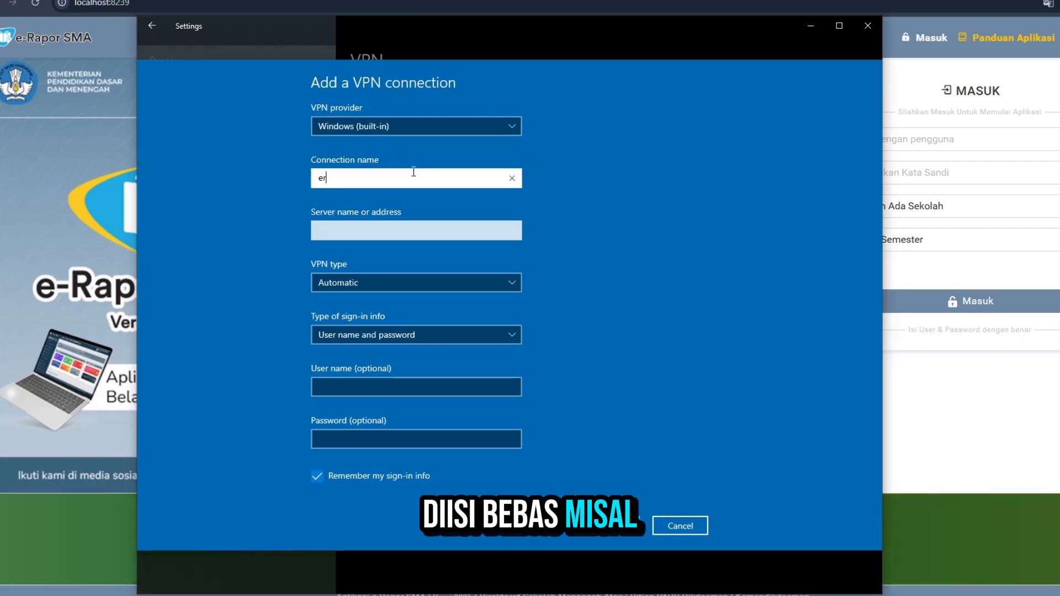
pyautogui.write('apor')
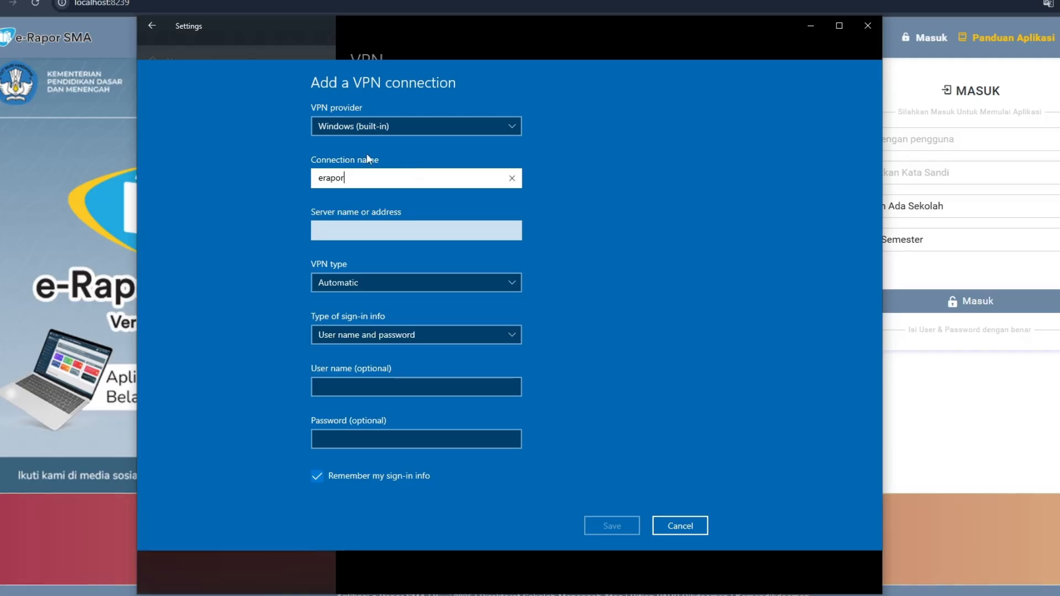
# Copy the server address 41.216.190.7 from the browser's service details into the VPN connection's server name or address in Settings
pyautogui.click(364, 226)
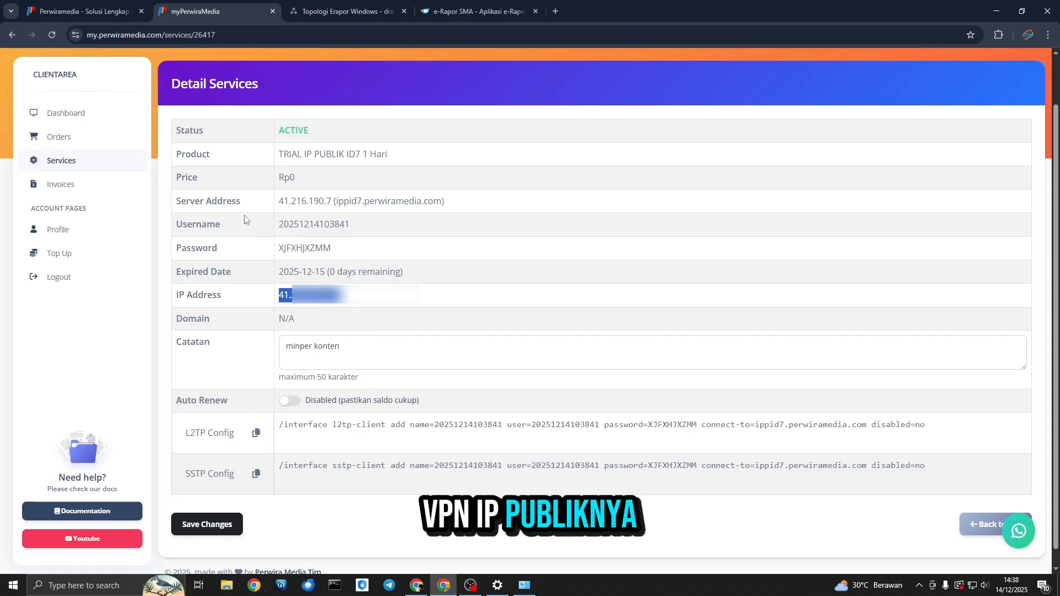
pyautogui.moveTo(279, 202); pyautogui.dragTo(333, 201)
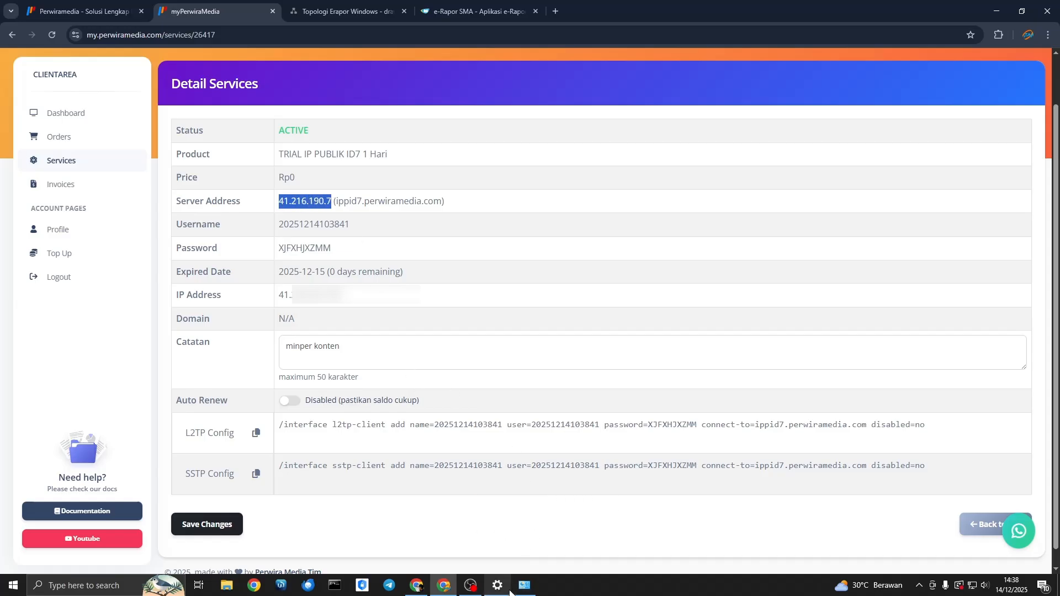
pyautogui.click(497, 586)
pyautogui.write('41.216.190.7')
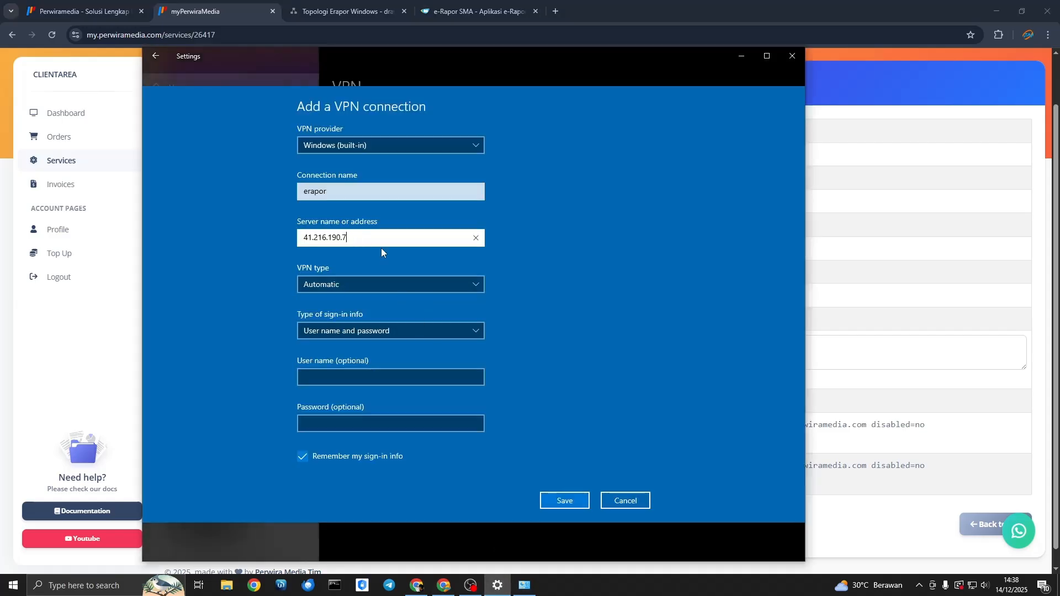
# Set the VPN type to L2TP/IPsec with pre-shared key and enter the pre-shared key
pyautogui.click(378, 287)
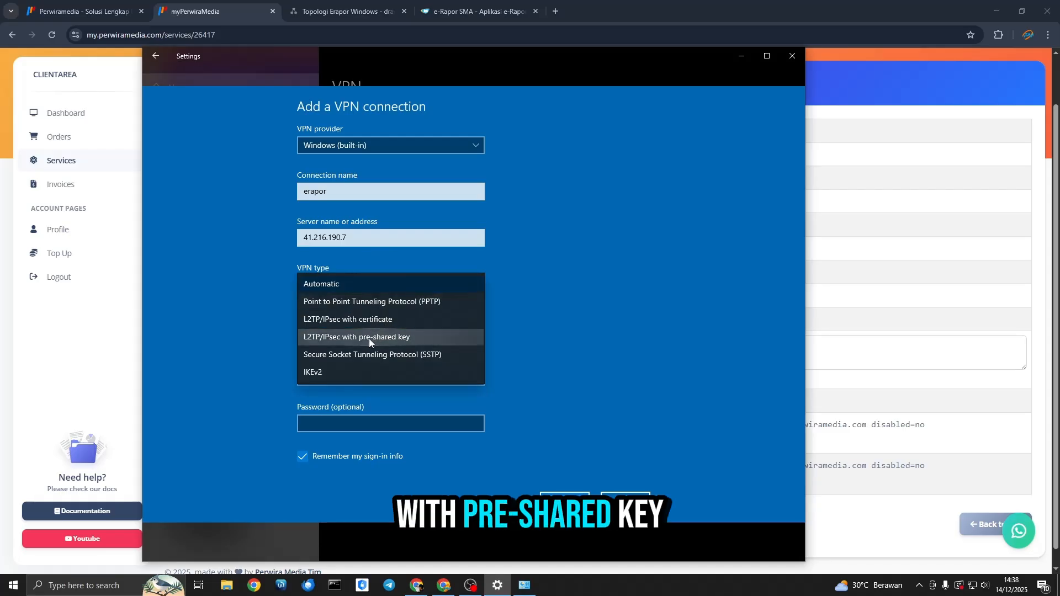
pyautogui.click(368, 338)
pyautogui.click(363, 307)
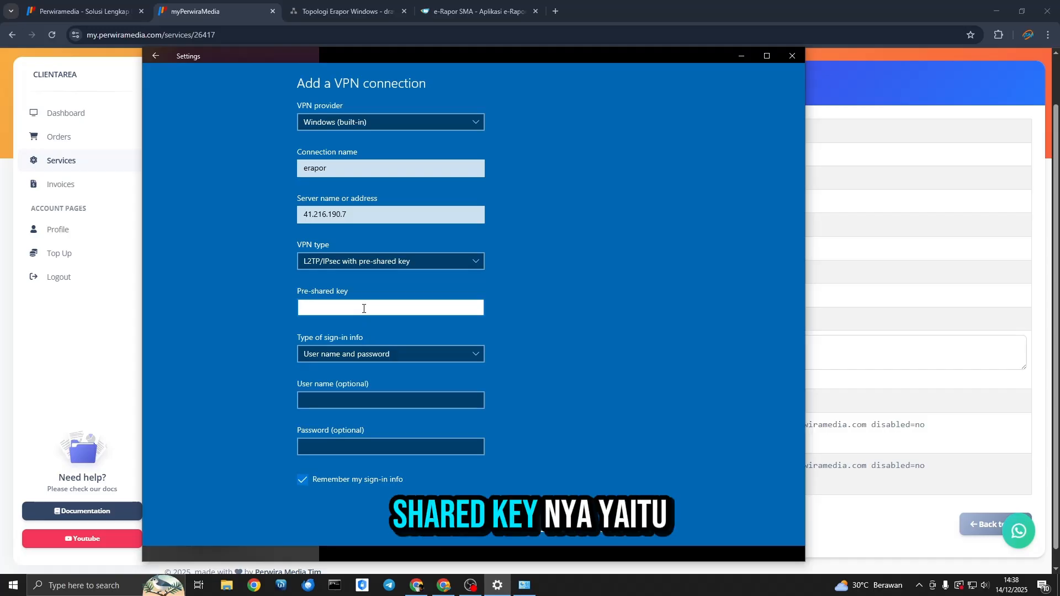
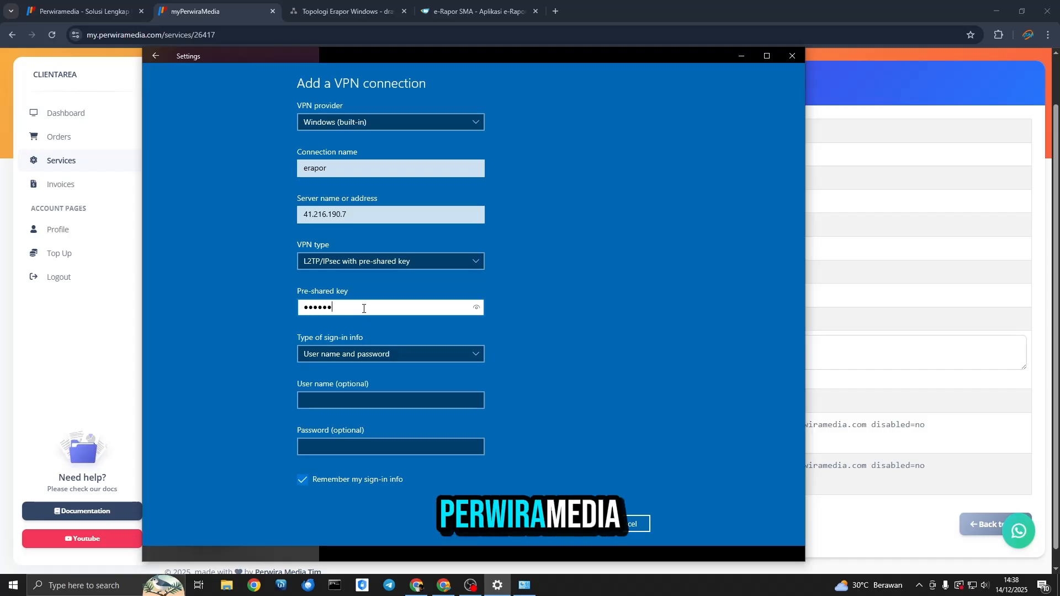
pyautogui.press('BackSpace')
pyautogui.press('BackSpace')
pyautogui.press('BackSpace')
pyautogui.press('BackSpace')
pyautogui.press('BackSpace')
pyautogui.press('BackSpace')
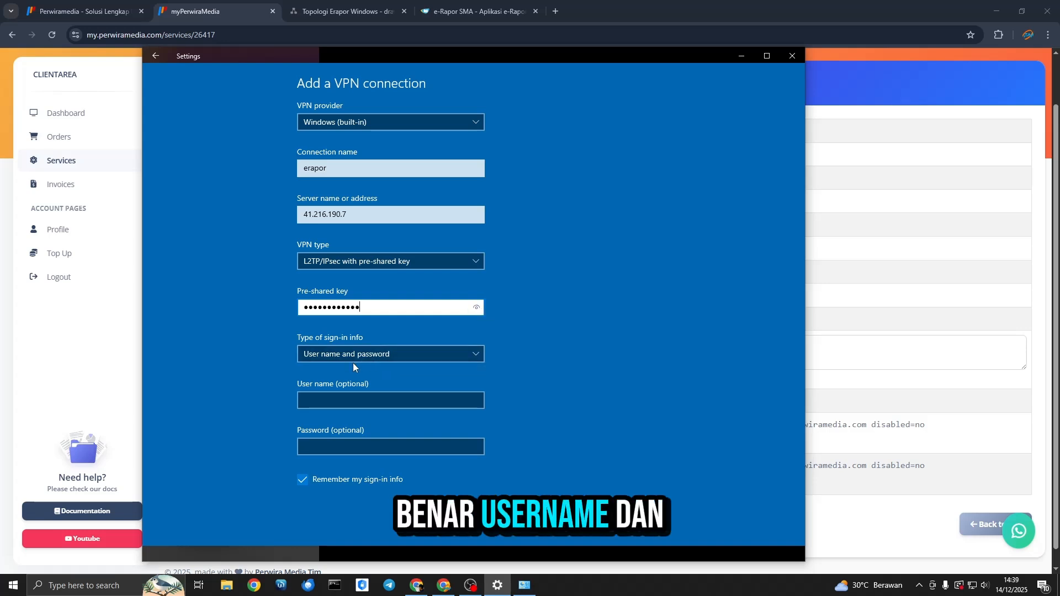
# Fill in the VPN sign-in user name and password by copying both from the browser's service details page
pyautogui.click(343, 400)
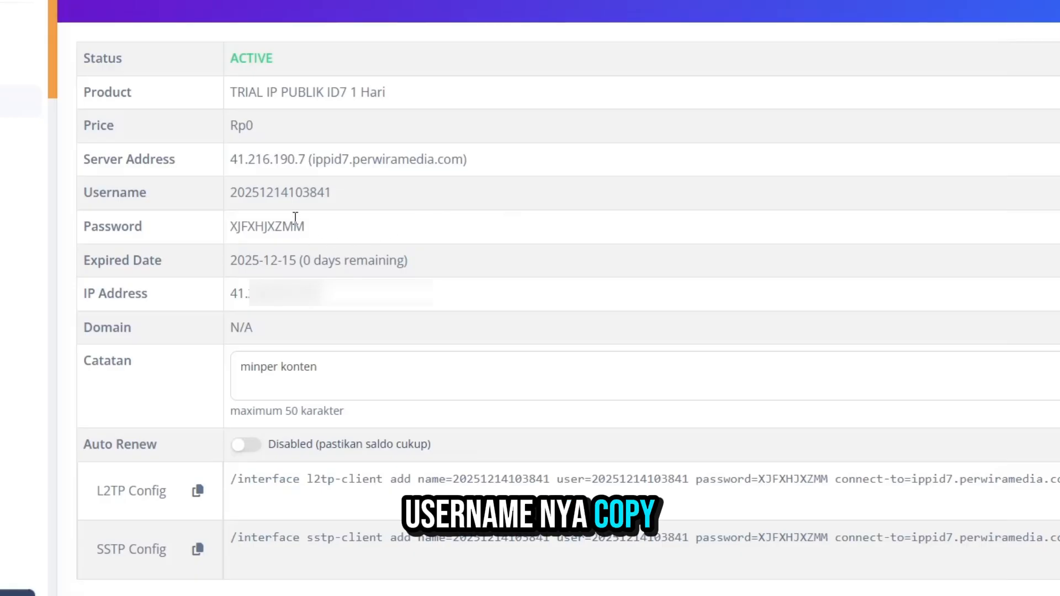
pyautogui.doubleClick(322, 224)
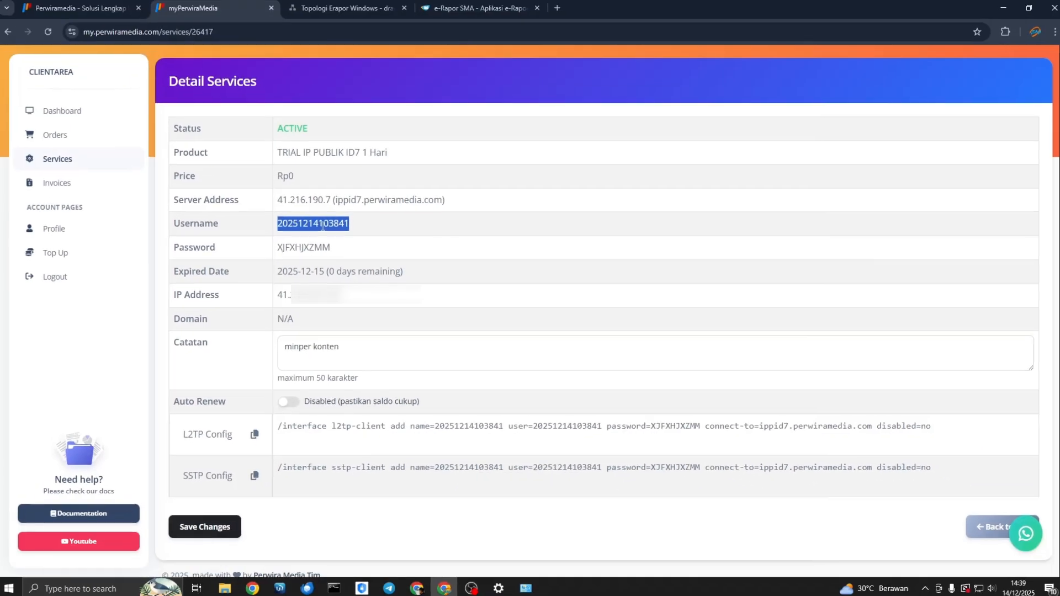
pyautogui.hotkey('alt', 'Tab')
pyautogui.click(819, 308)
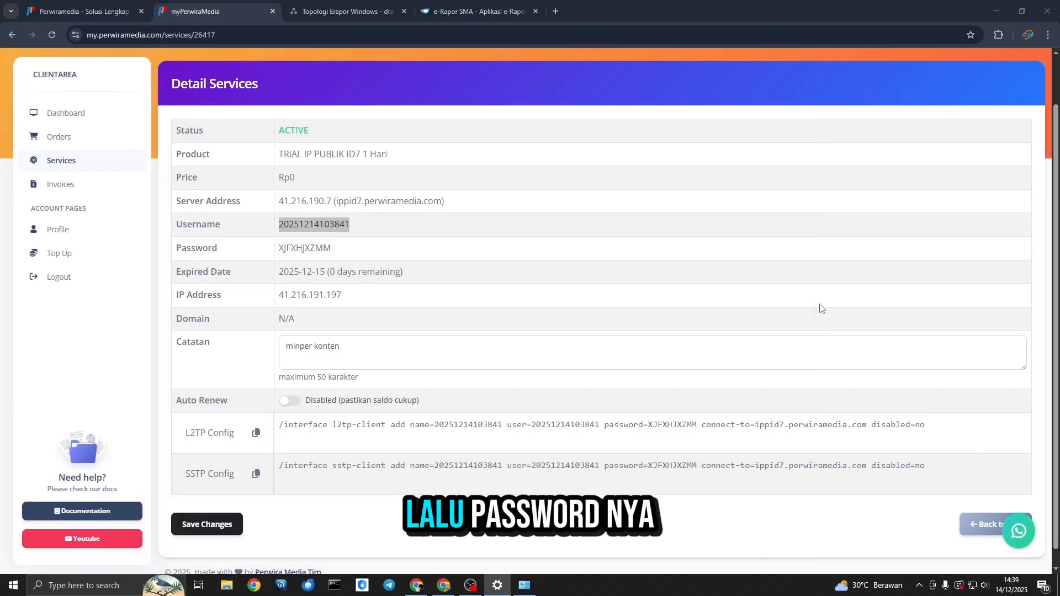
pyautogui.doubleClick(304, 248)
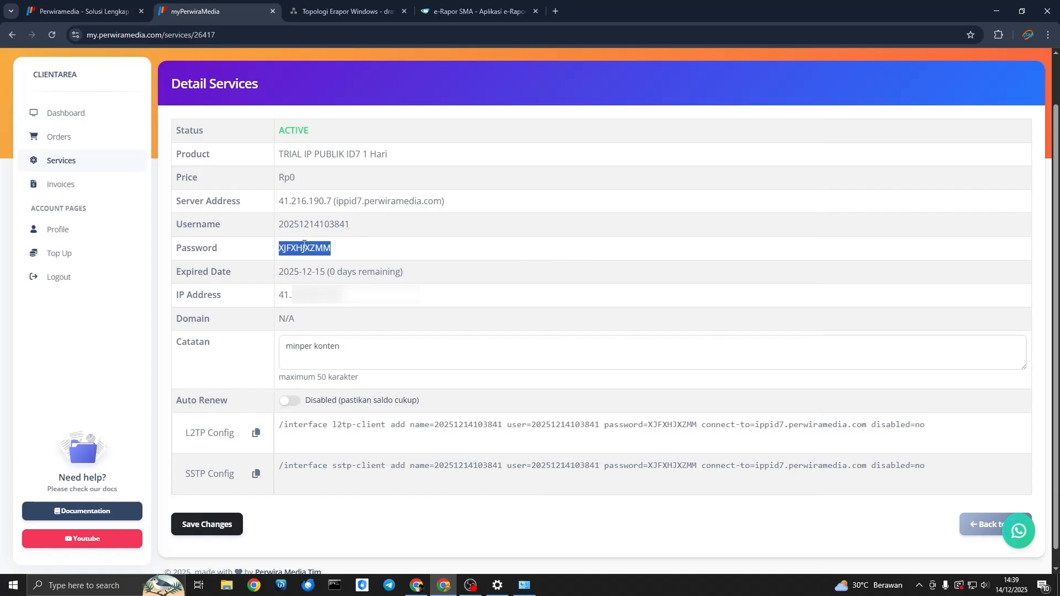
pyautogui.hotkey('alt', 'Tab')
pyautogui.click(340, 442)
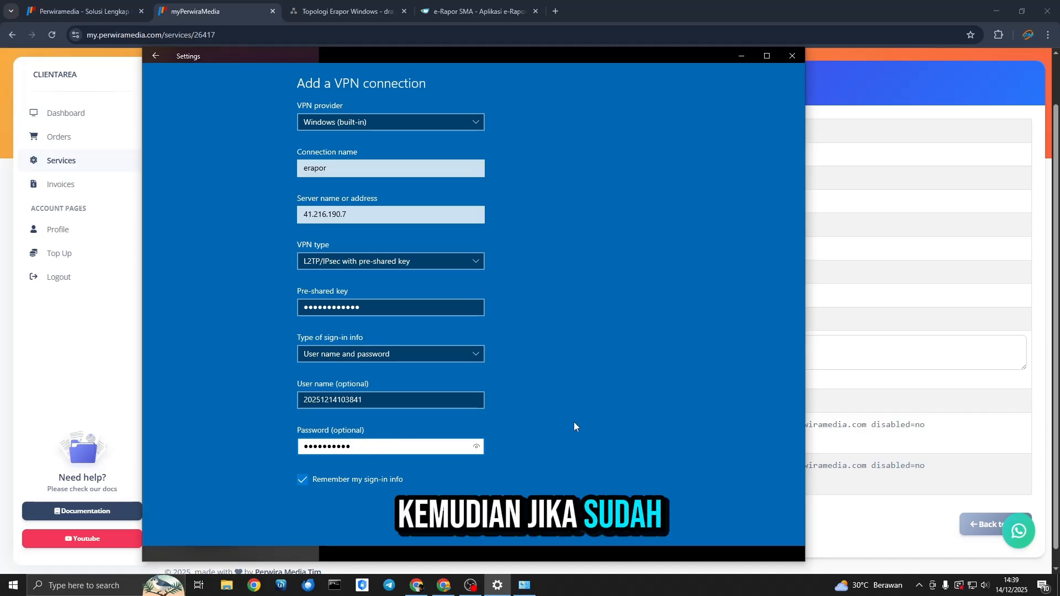
# Save the VPN connection and connect to erapor
pyautogui.click(569, 524)
pyautogui.click(428, 170)
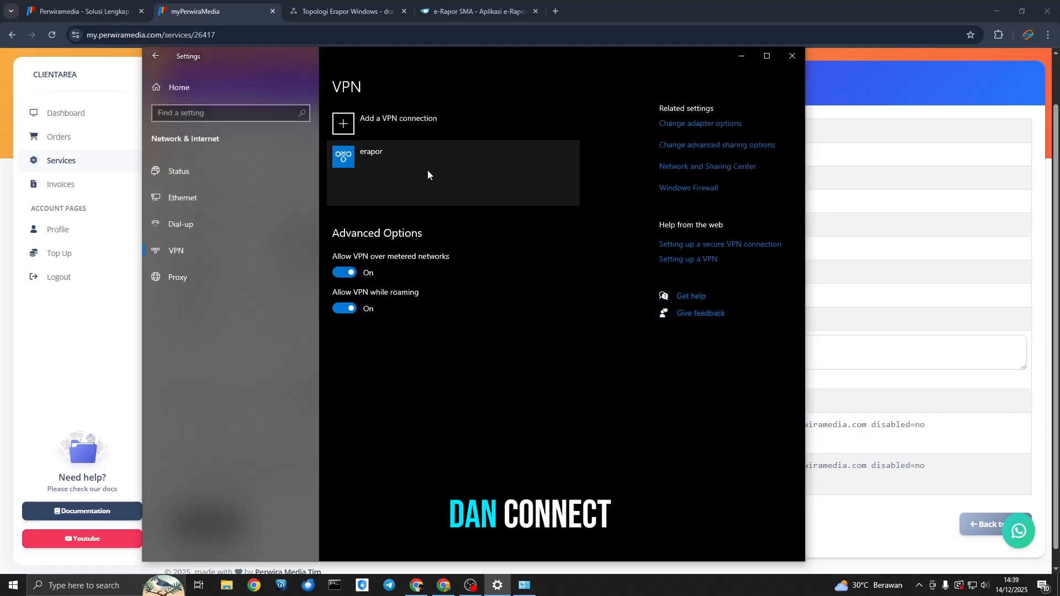
pyautogui.click(433, 194)
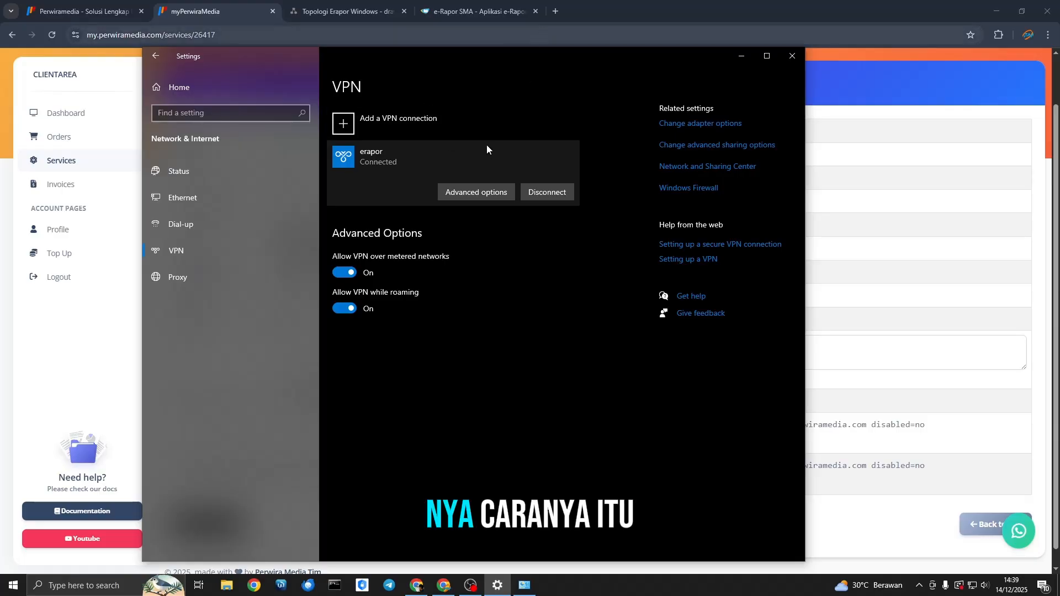
# Search for whatsmyip in a new browser tab and open the What Is My IP Address site
pyautogui.click(555, 11)
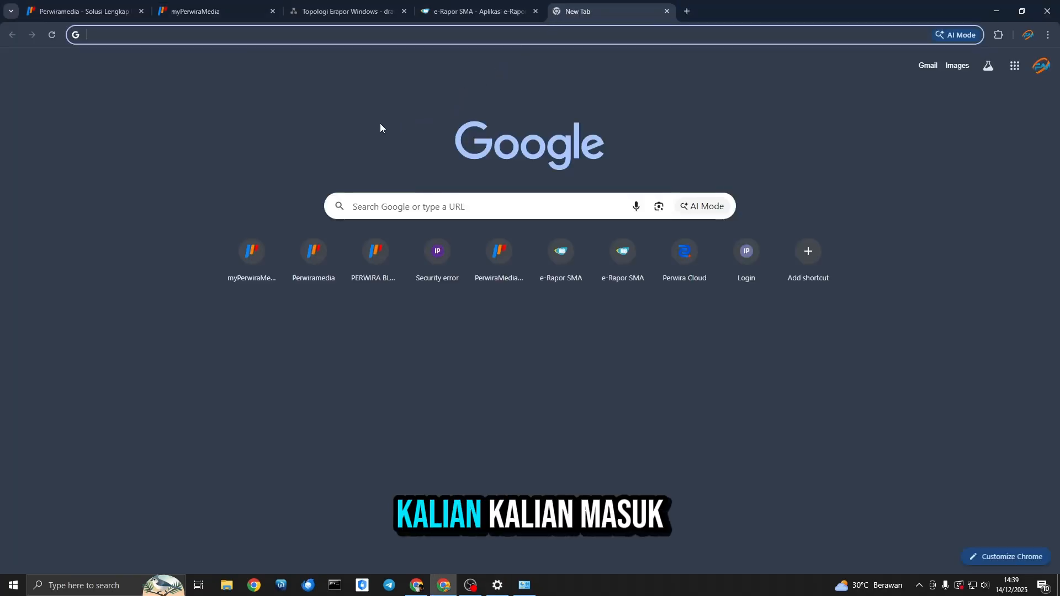
pyautogui.write('wha')
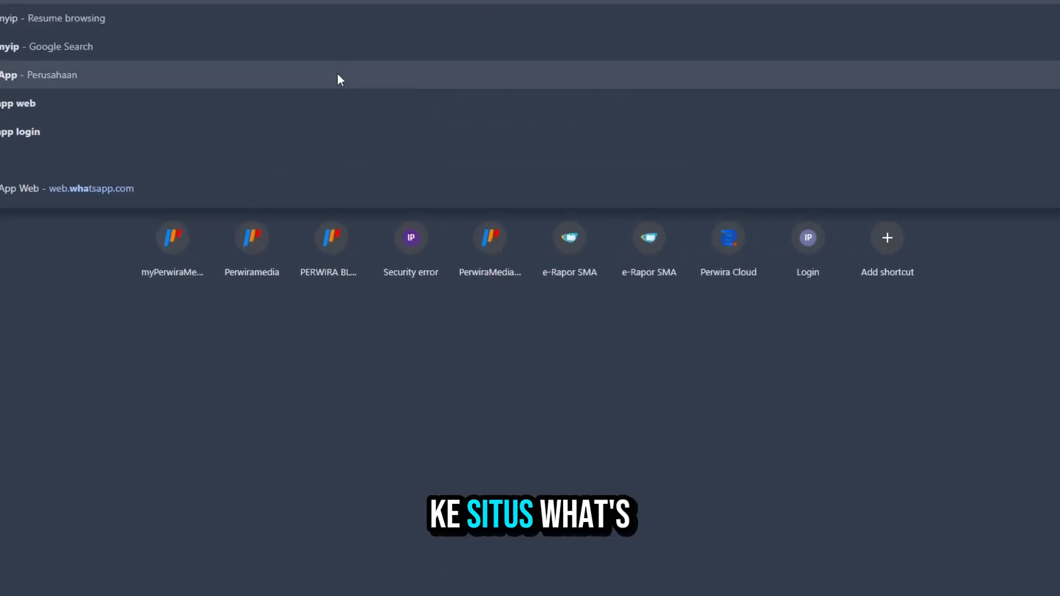
pyautogui.write('tsmyip')
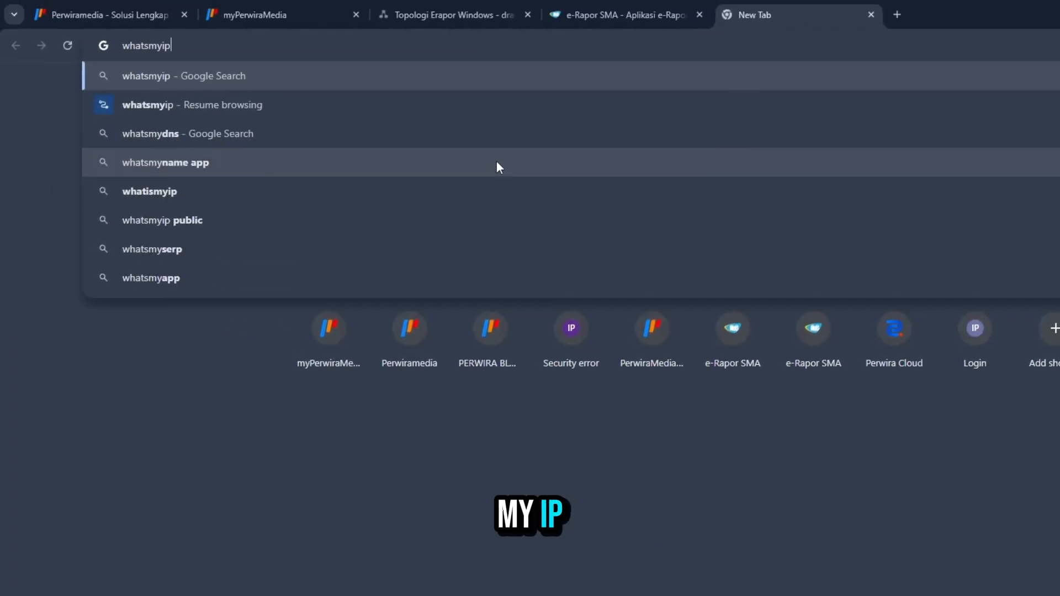
pyautogui.press('Return')
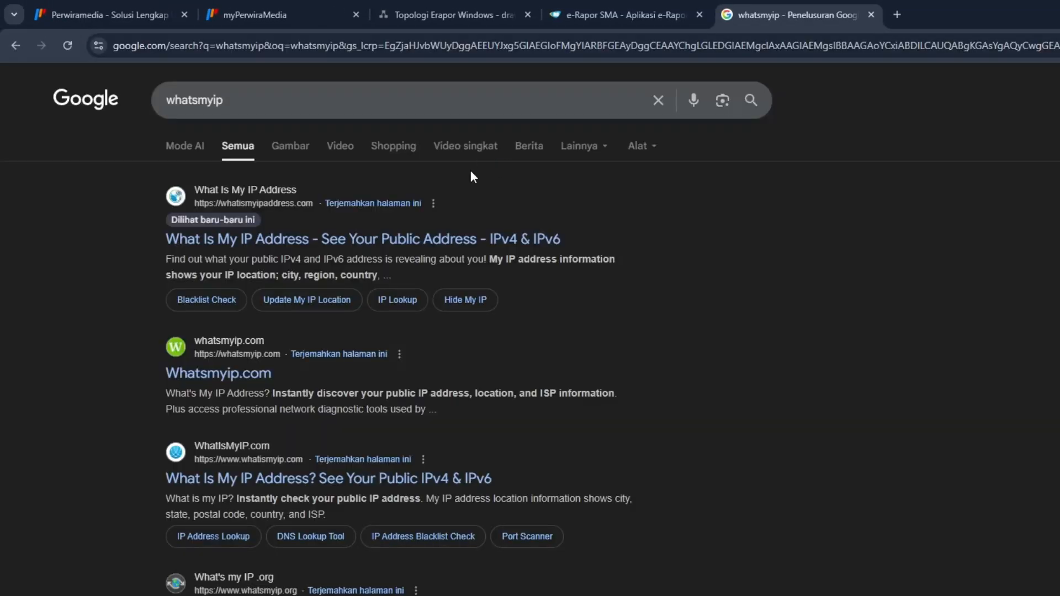
pyautogui.click(421, 239)
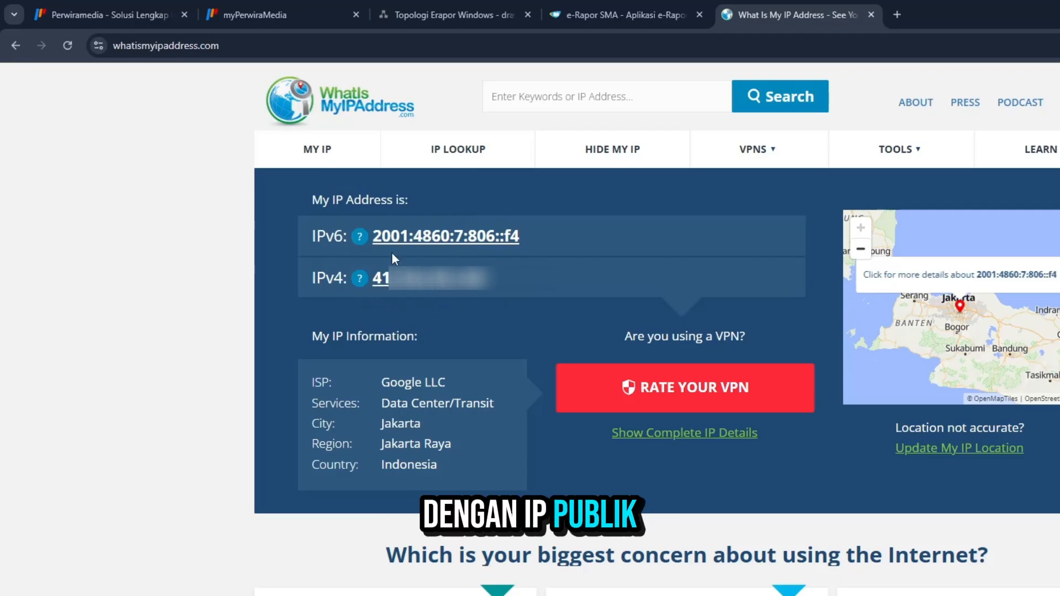
# Compare the public IPv4 address on the lookup site with the IP address in the myPerwiraMedia service details
pyautogui.click(301, 6)
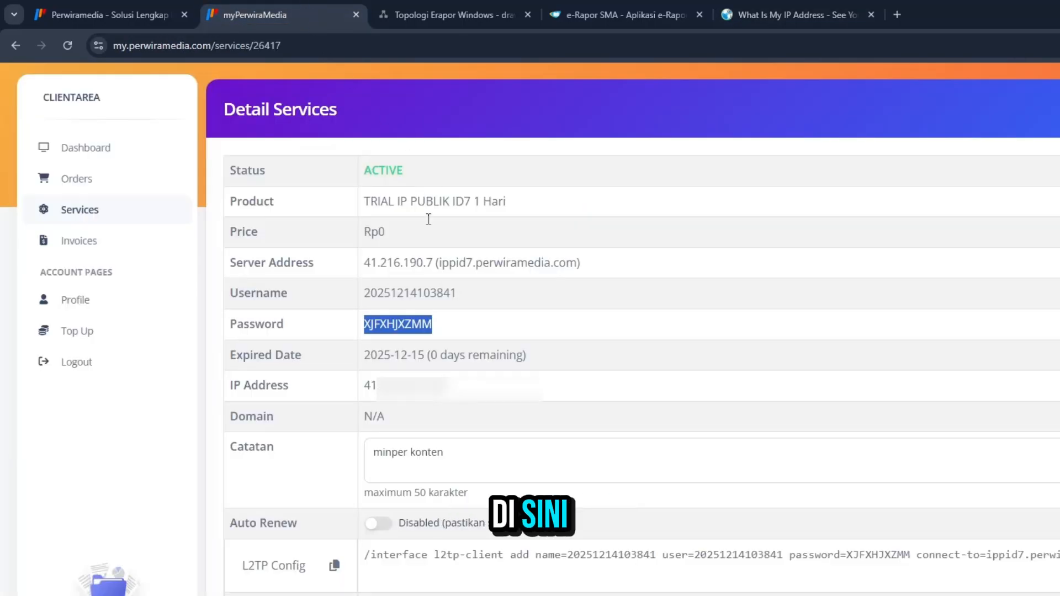
pyautogui.doubleClick(430, 386)
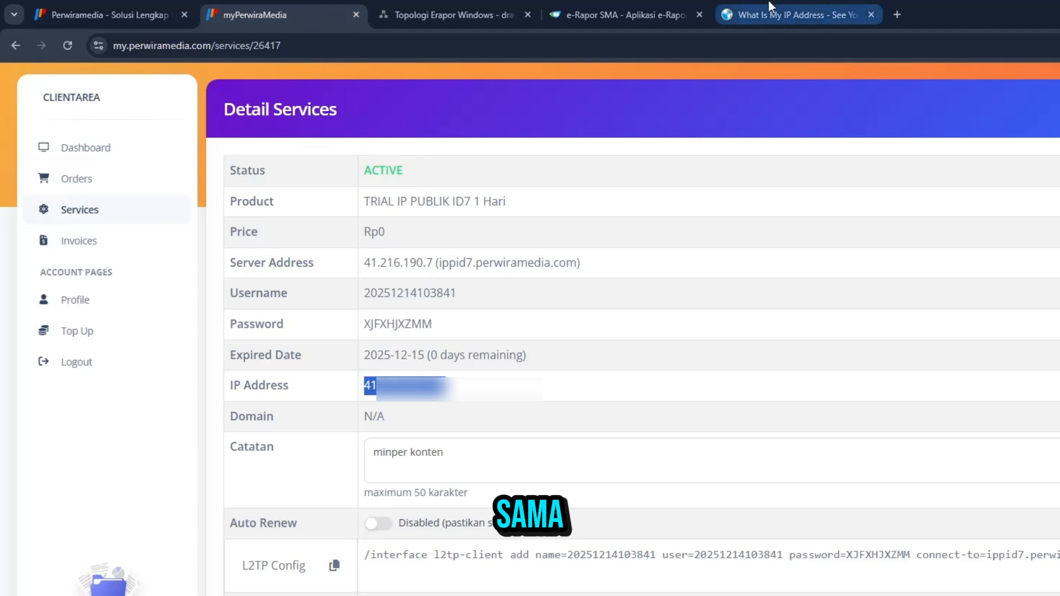
pyautogui.click(795, 15)
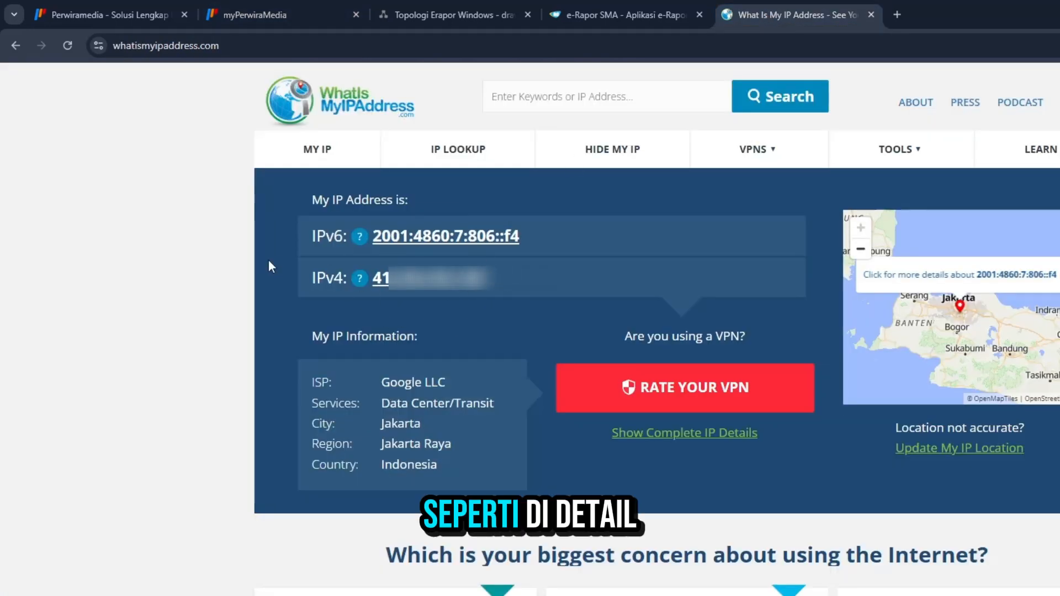
pyautogui.click(277, 15)
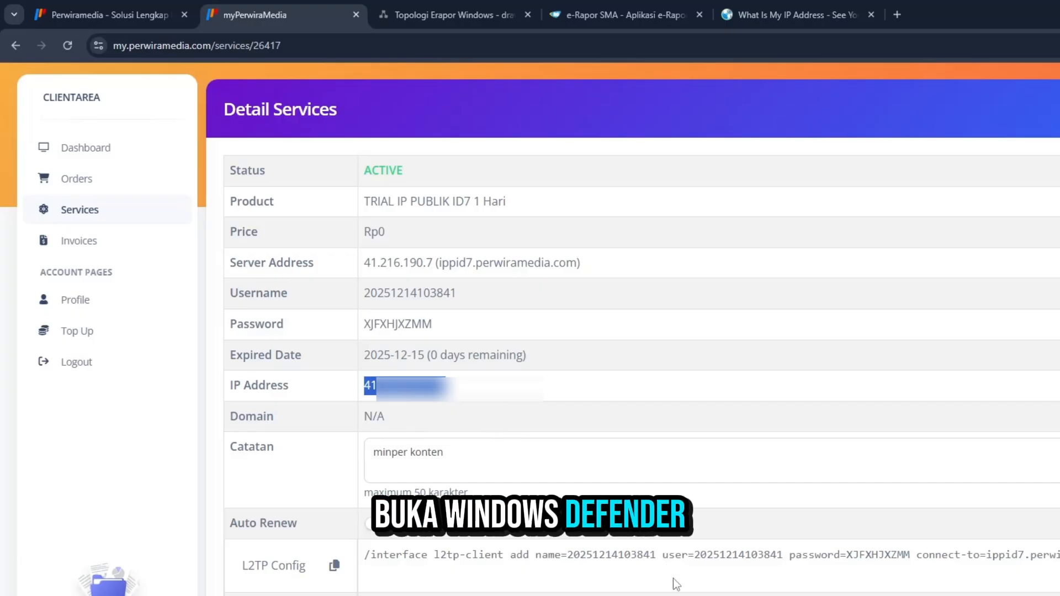
# Switch to Windows Defender Firewall and start a new inbound rule of type Port in its advanced settings
pyautogui.hotkey('alt', 'Tab')
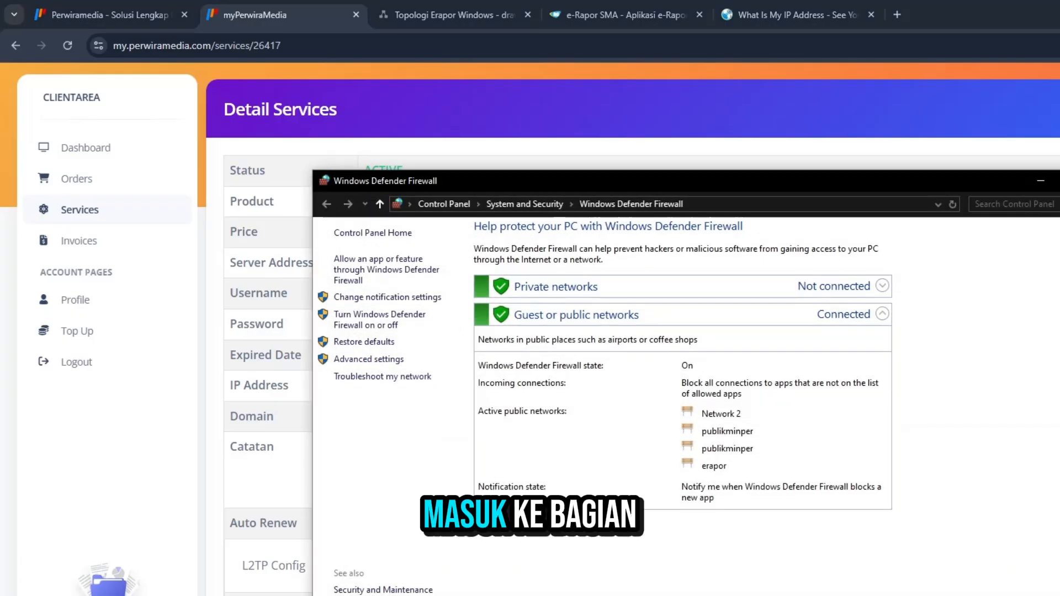
pyautogui.click(373, 361)
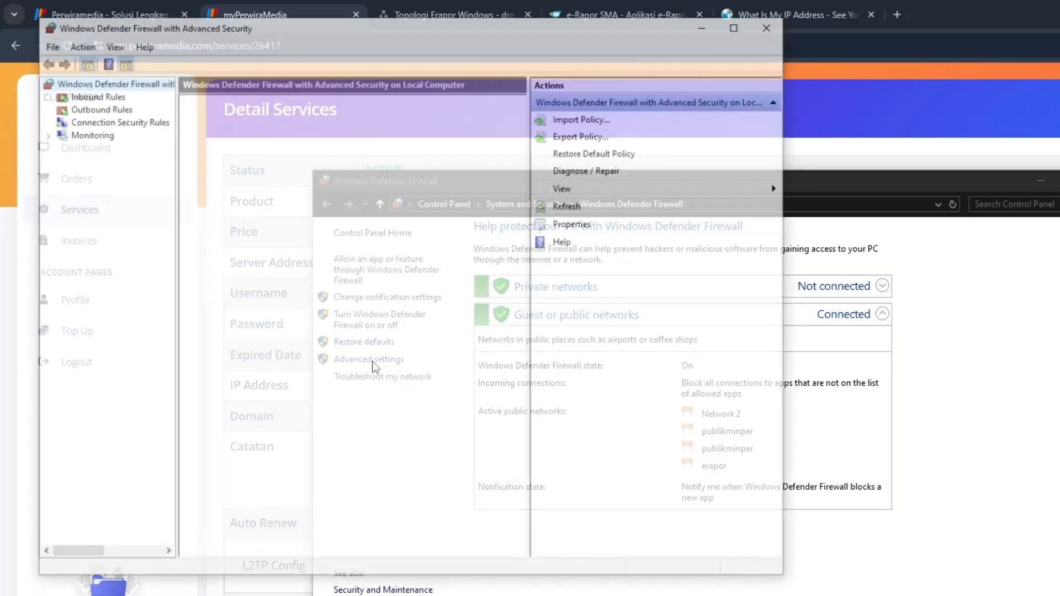
pyautogui.click(88, 95)
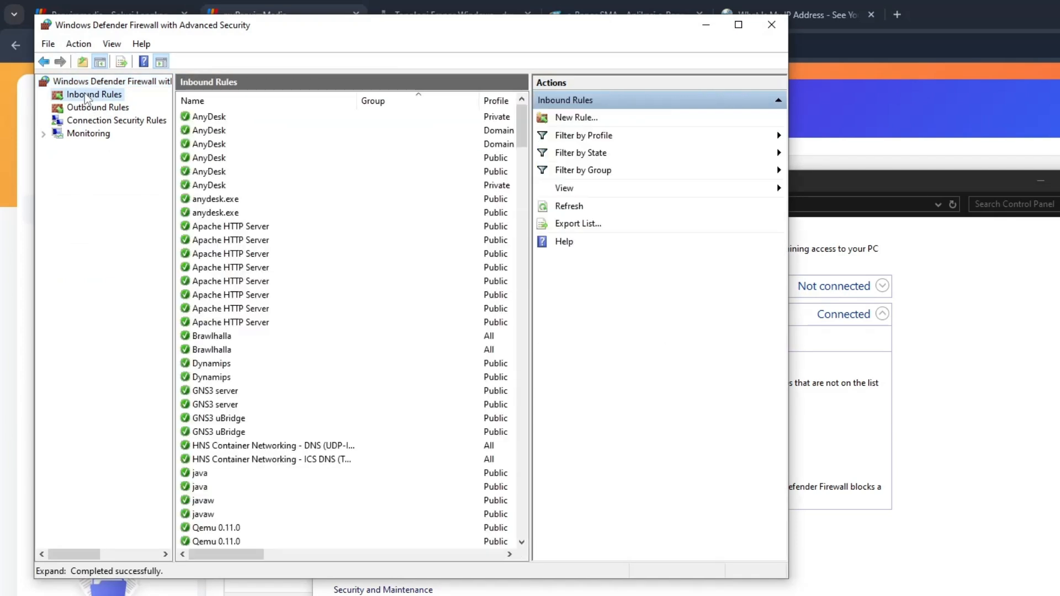
pyautogui.click(564, 118)
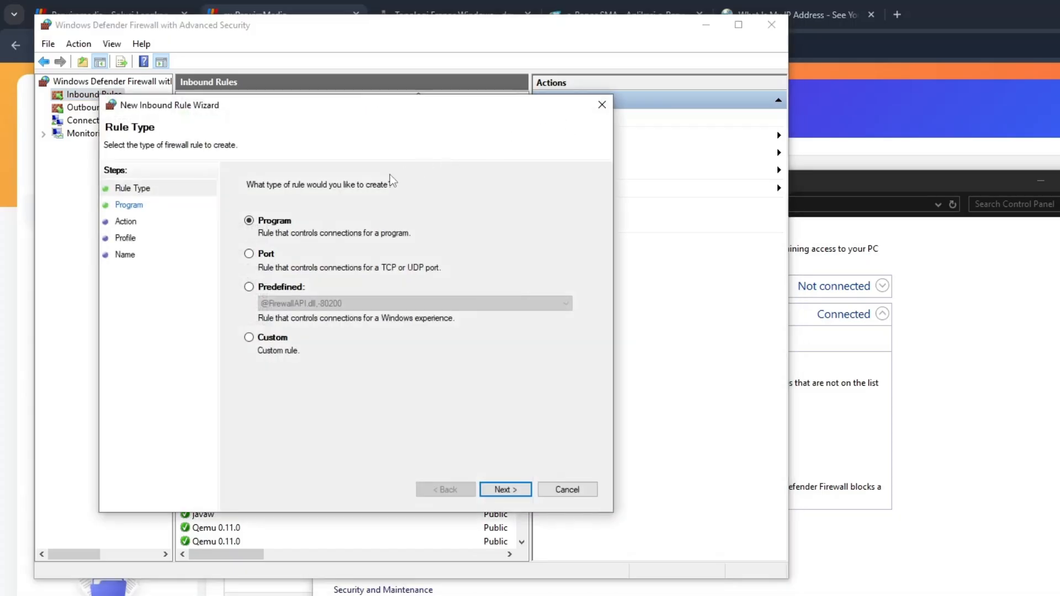
pyautogui.click(249, 254)
pyautogui.click(505, 489)
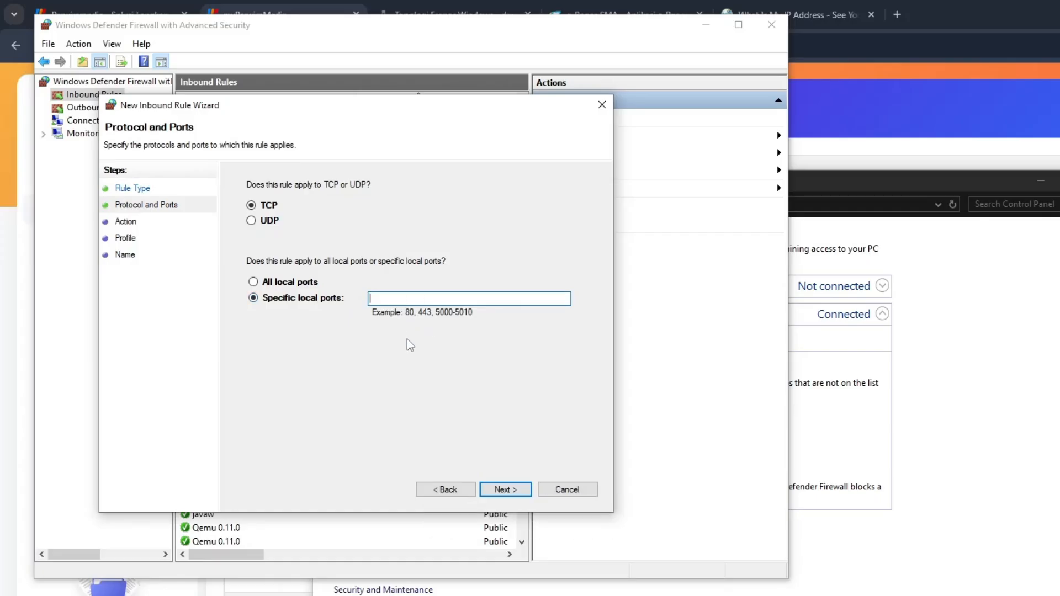
# Apply the inbound rule to TCP port 8239, allowing the connection on the Domain, Private and Public profiles
pyautogui.write('829')
pyautogui.write('9')
pyautogui.click(514, 489)
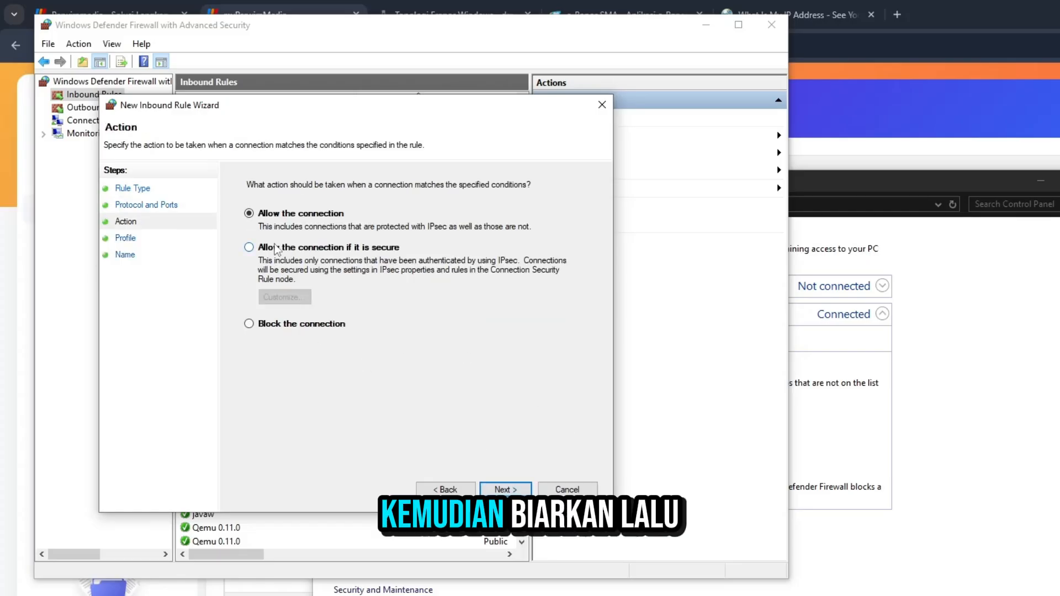
pyautogui.click(508, 489)
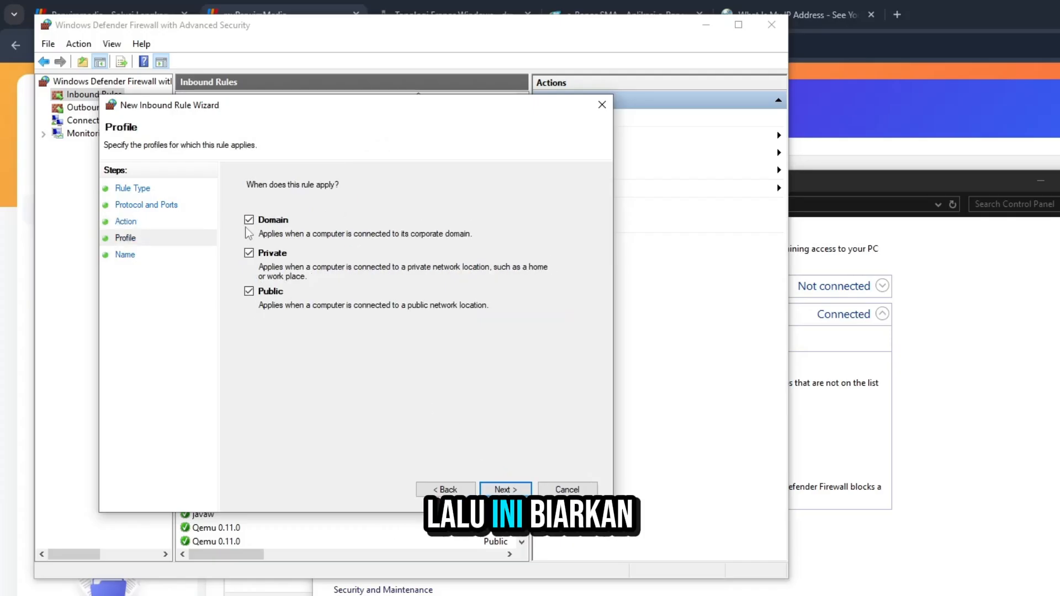
pyautogui.click(507, 489)
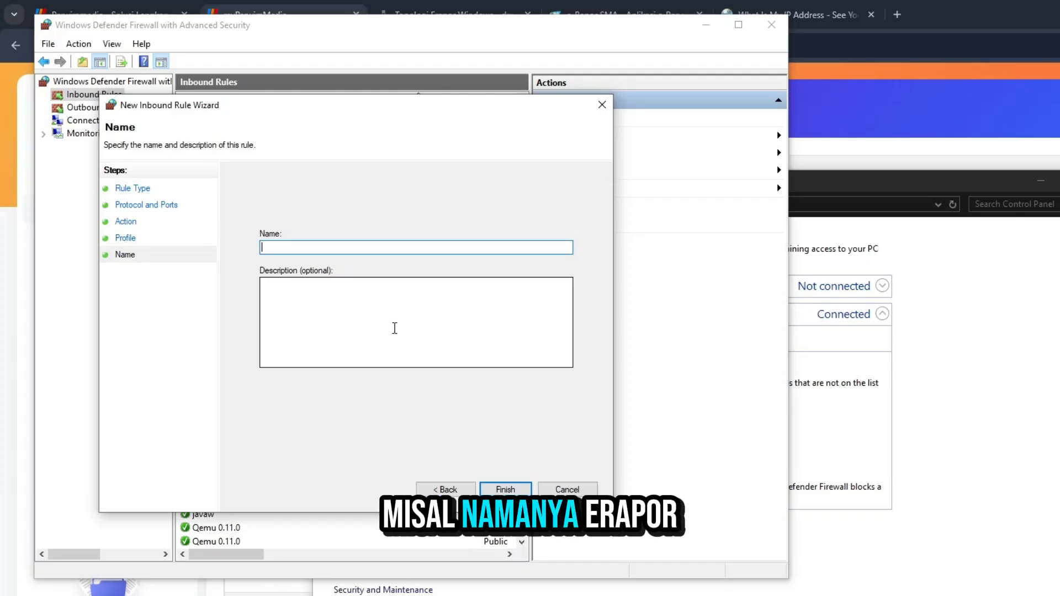
# Name the inbound rule "erapor public access" and finish creating it
pyautogui.write('erapor')
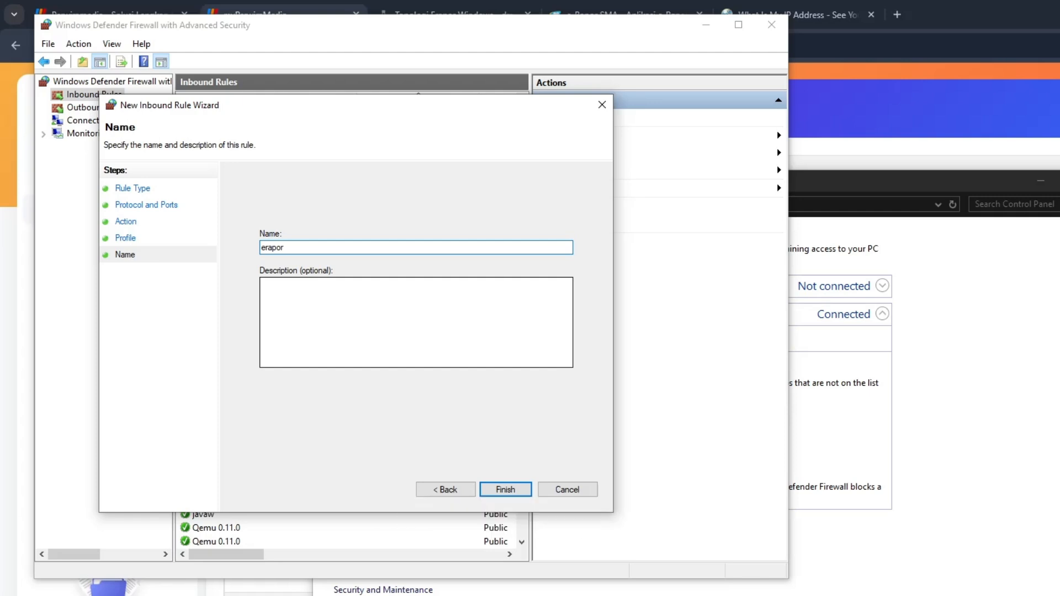
pyautogui.write(' pub')
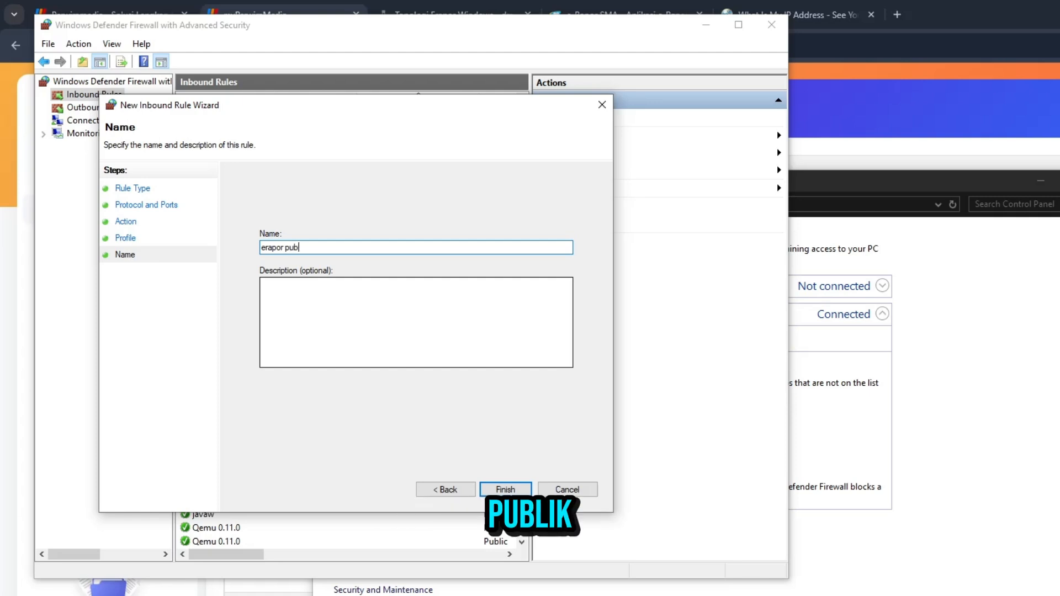
pyautogui.write('lic access')
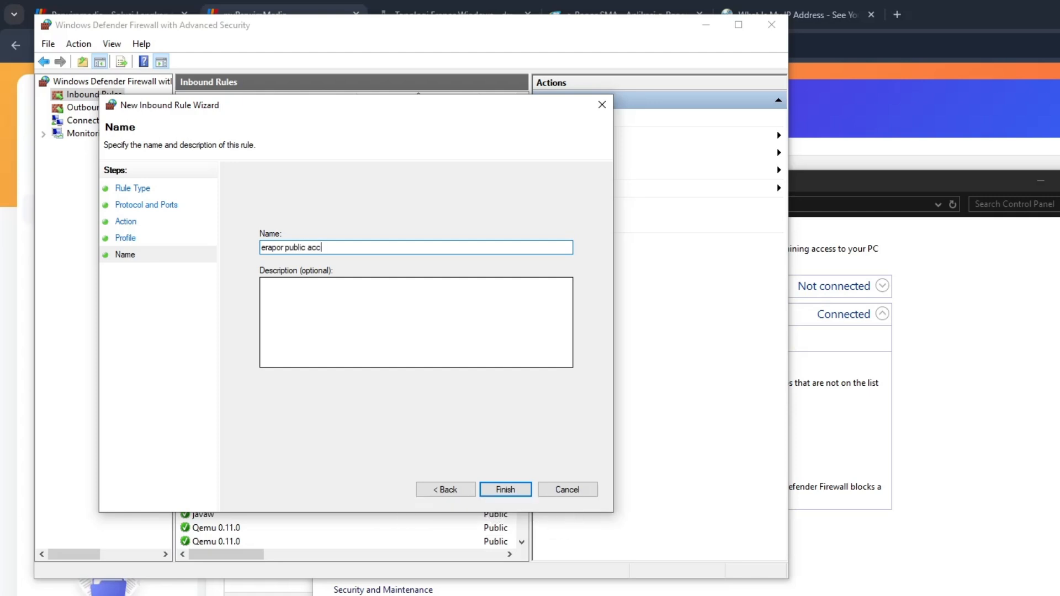
pyautogui.click(505, 489)
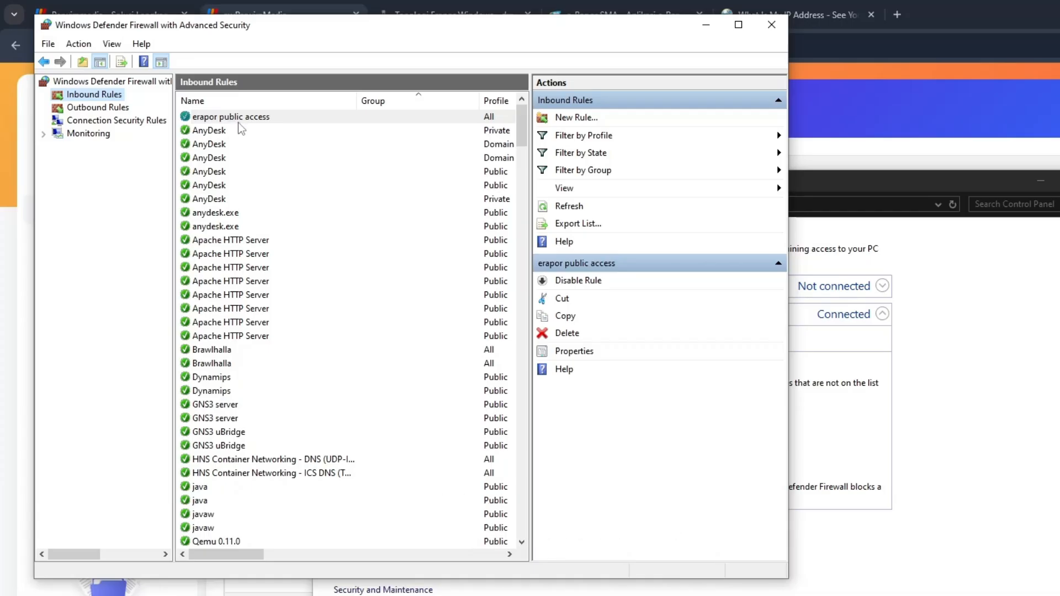
# Switch back to the browser and open the public IP address from the service details with port 8239 in a new tab
pyautogui.click(703, 32)
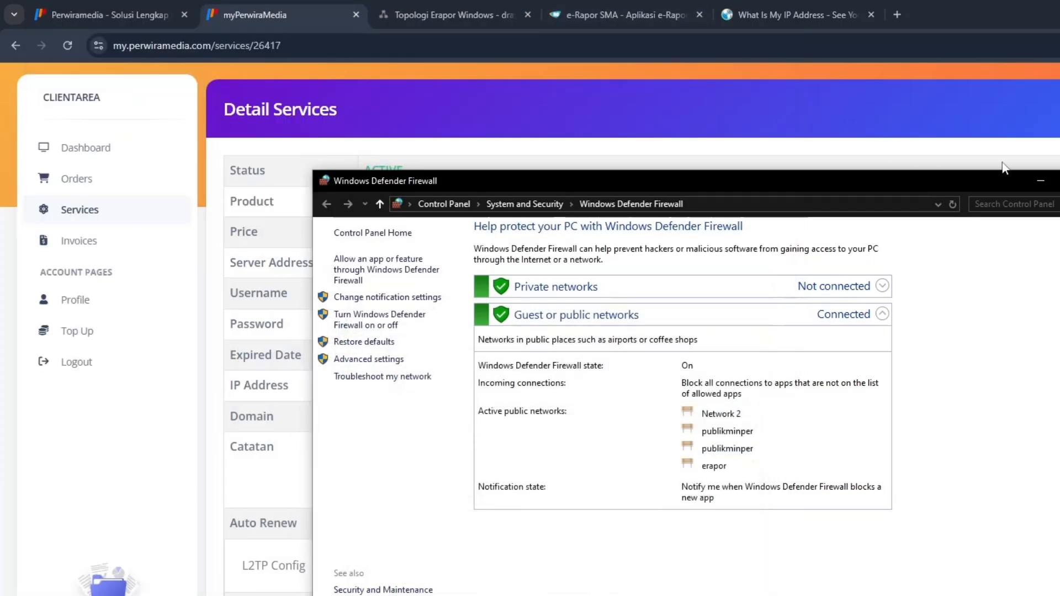
pyautogui.click(1040, 180)
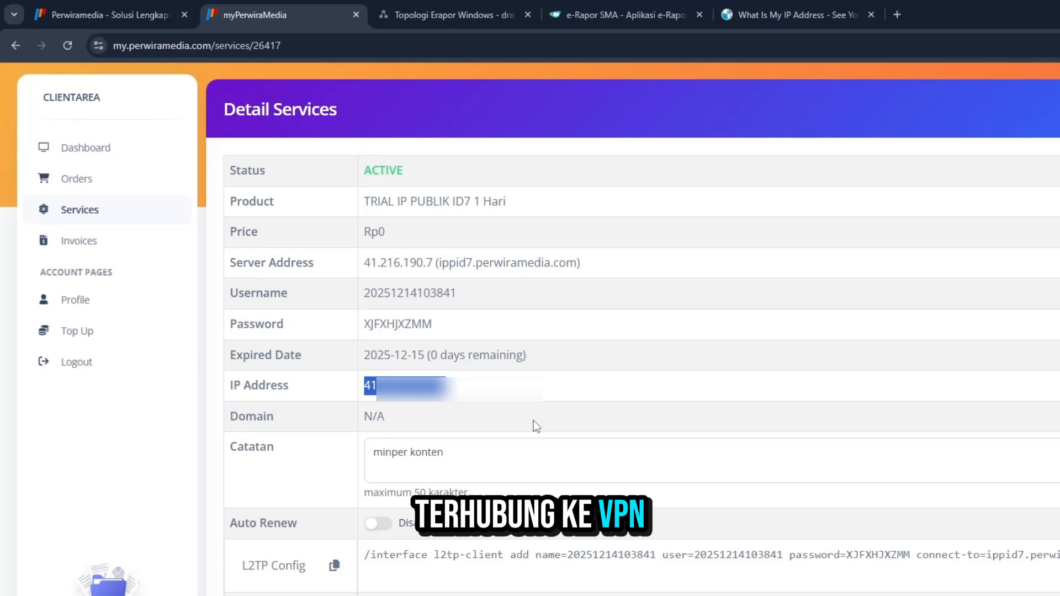
pyautogui.click(896, 15)
pyautogui.click(303, 7)
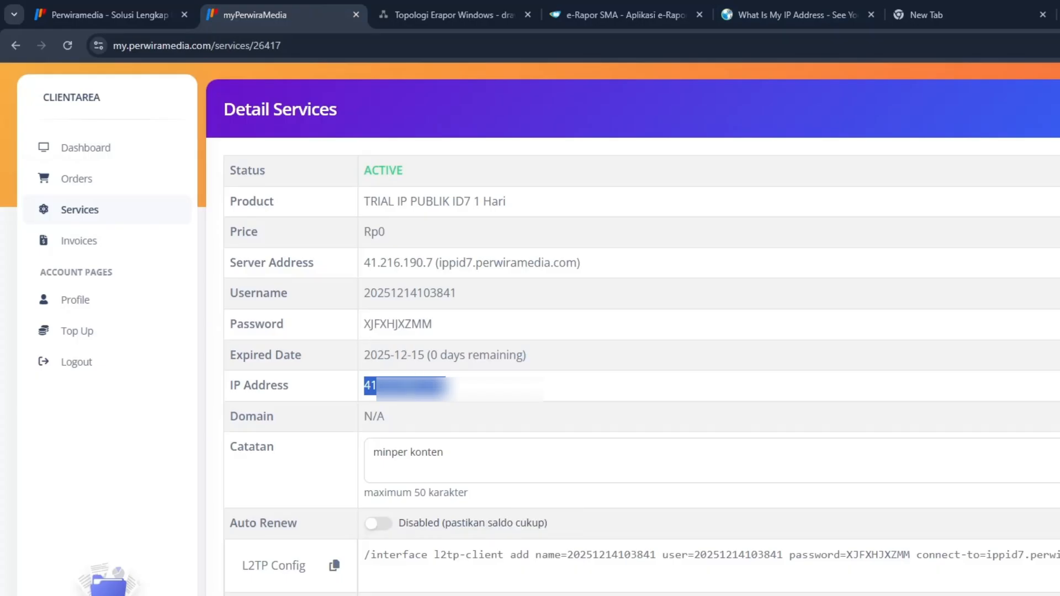
pyautogui.click(959, 1)
pyautogui.hotkey('ctrl', 'v')
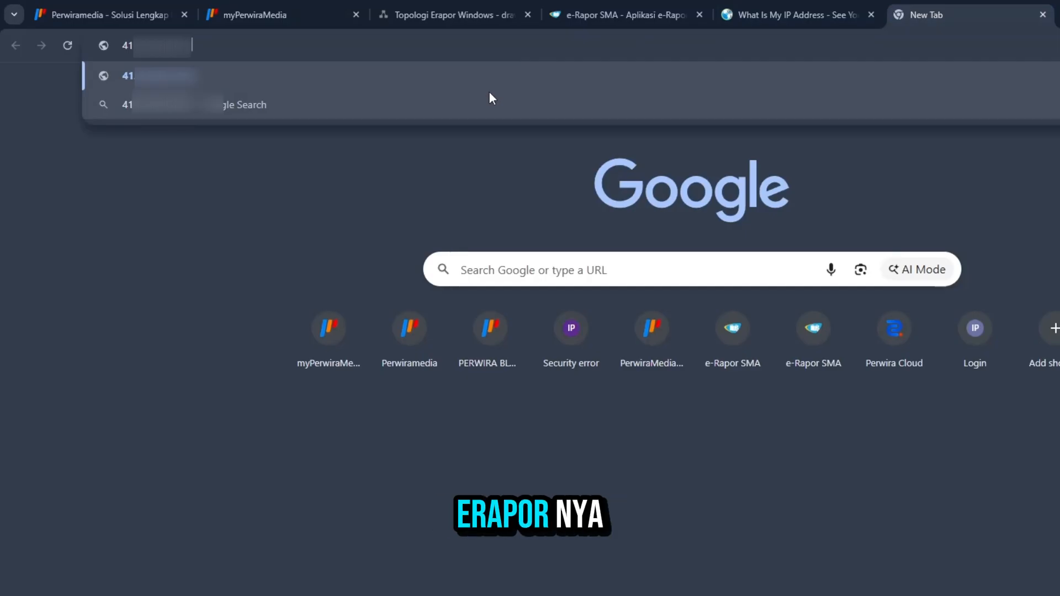
pyautogui.write('82')
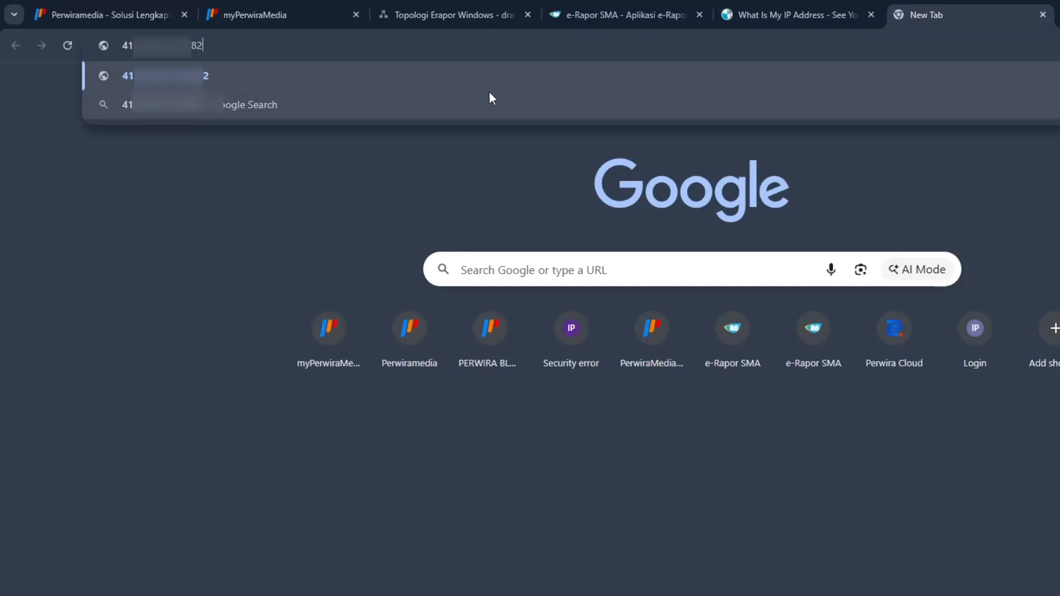
pyautogui.write('39')
pyautogui.press('Return')
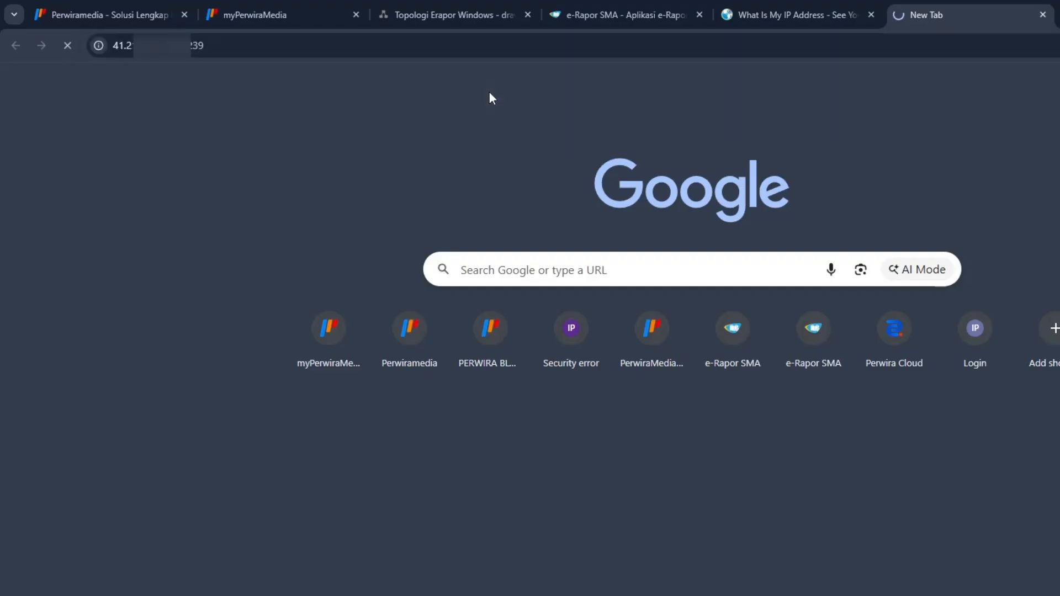